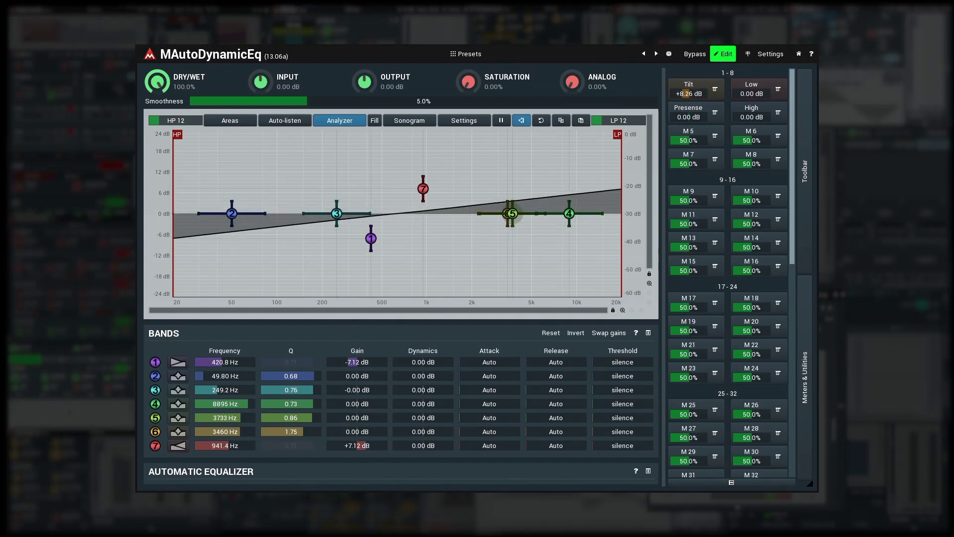
pyautogui.moveTo(752, 99); pyautogui.dragTo(752, 115)
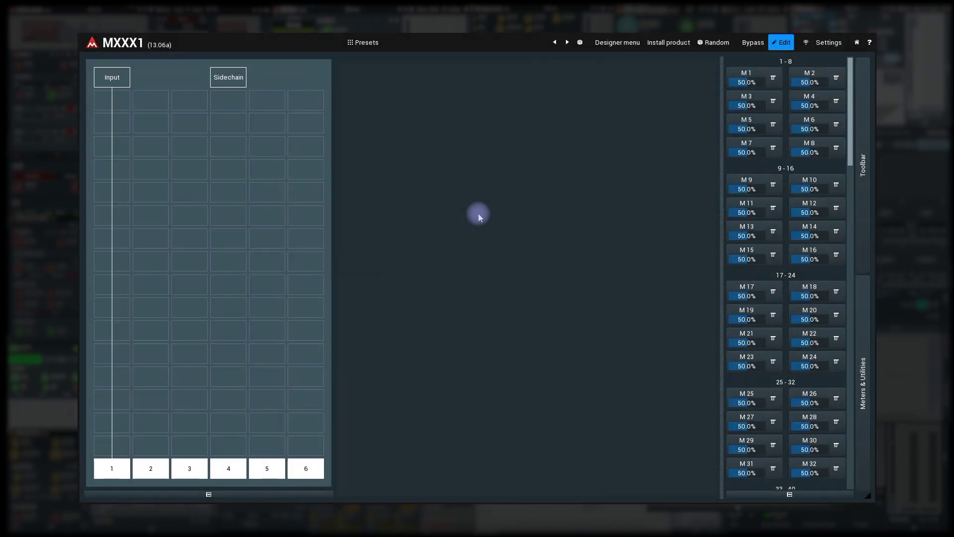
# - Add a Dynamics module in the first slot below the input, with Processor 1 at a 5.23:1 ratio and -22.0 dB threshold
pyautogui.click(118, 102)
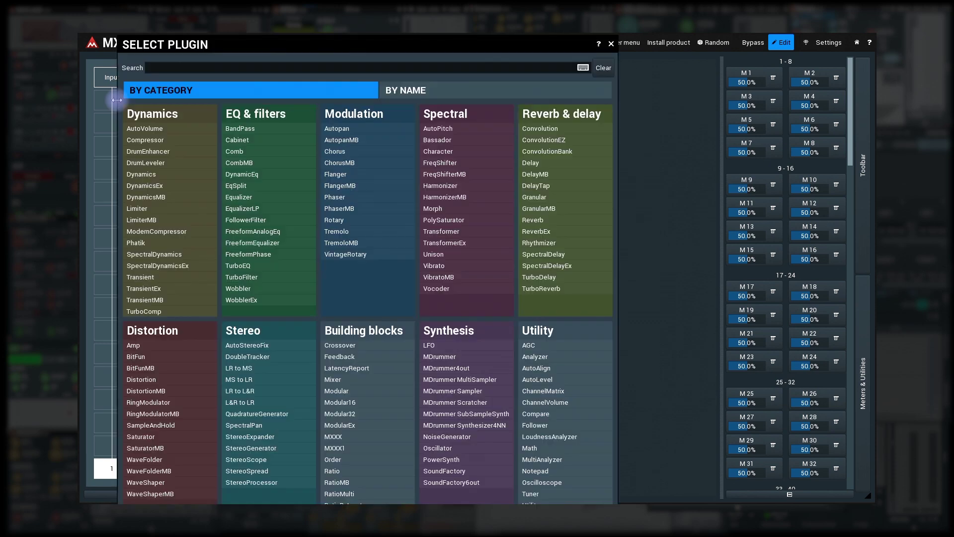
pyautogui.click(164, 174)
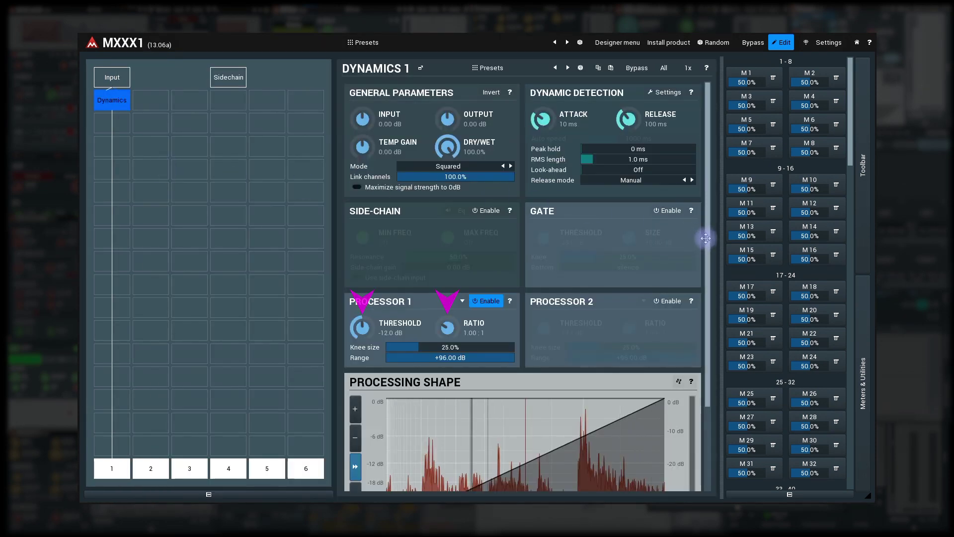
pyautogui.moveTo(706, 238); pyautogui.dragTo(707, 279)
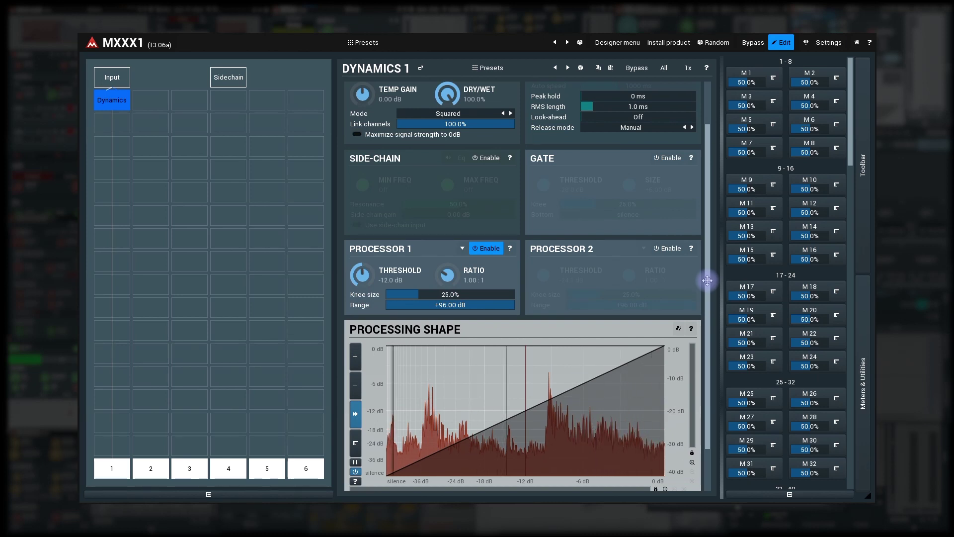
pyautogui.moveTo(447, 275); pyautogui.dragTo(448, 244)
pyautogui.moveTo(364, 275)
pyautogui.mouseDown()
pyautogui.moveTo(361, 313)
pyautogui.moveTo(362, 276)
pyautogui.mouseUp()
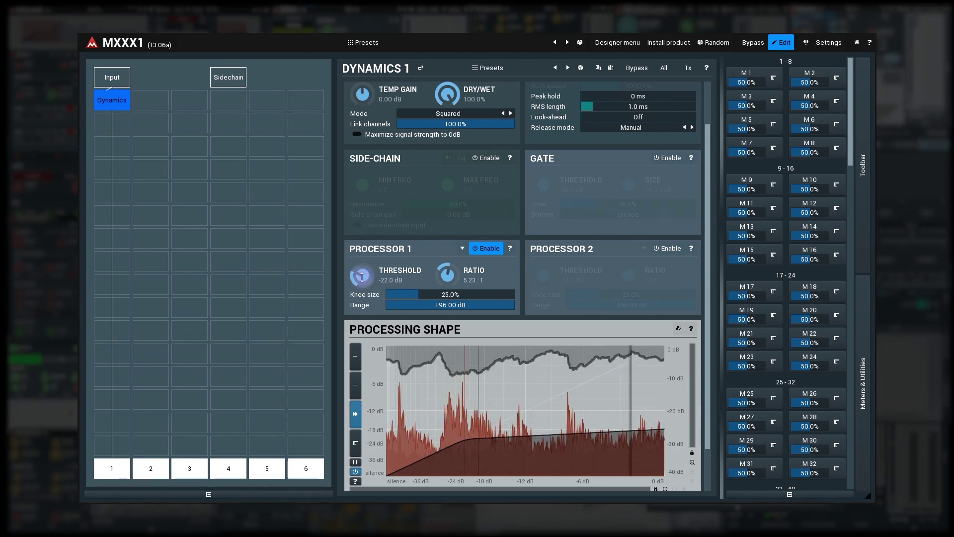
# - Record the Dynamics module's Dry/Wet control into multiparameter 1 and name that multiparameter Dry/Wet
pyautogui.click(773, 77)
pyautogui.click(750, 91)
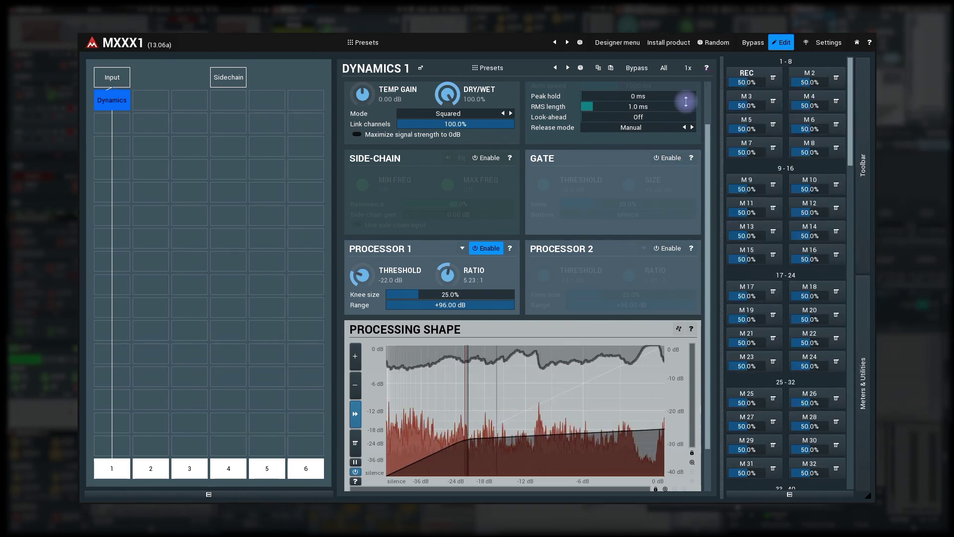
pyautogui.moveTo(447, 98); pyautogui.dragTo(448, 199)
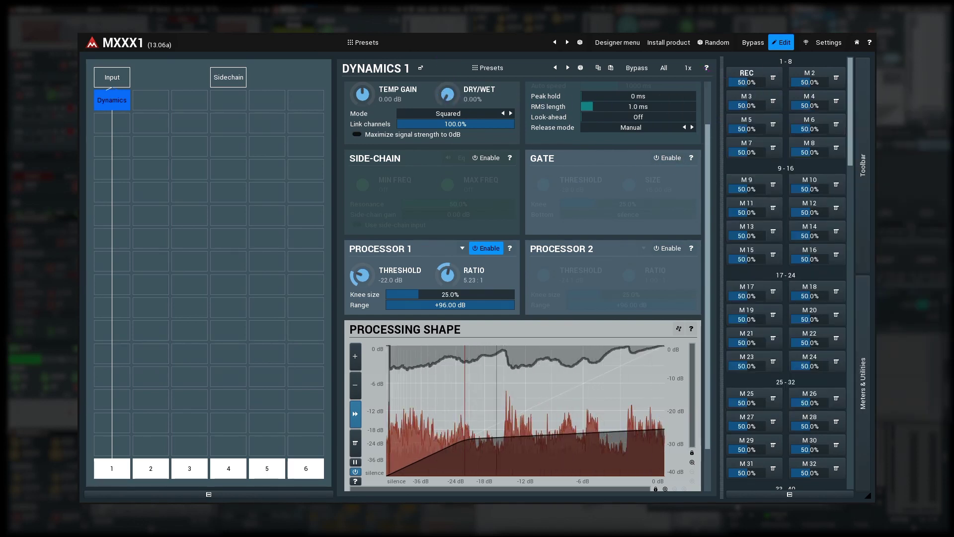
pyautogui.click(754, 78)
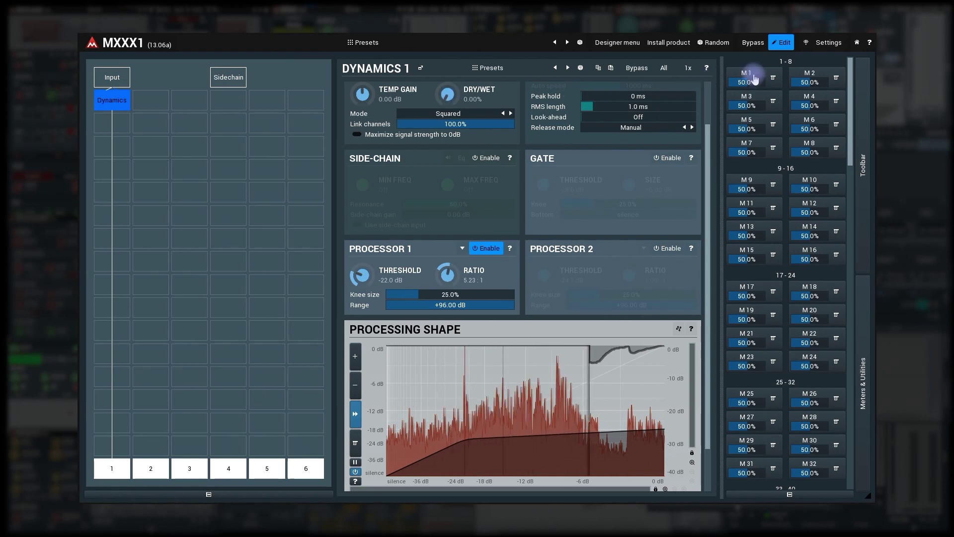
pyautogui.click(751, 76)
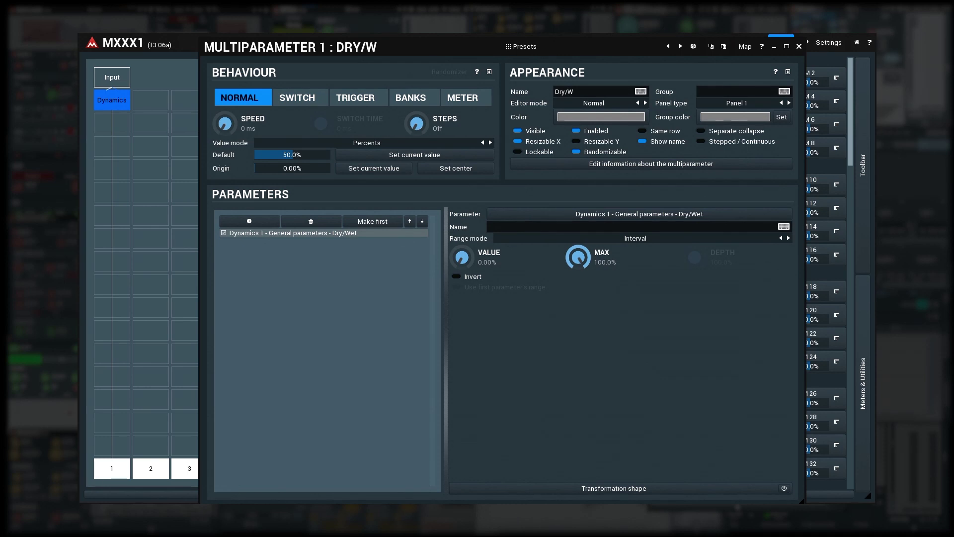
pyautogui.click(799, 46)
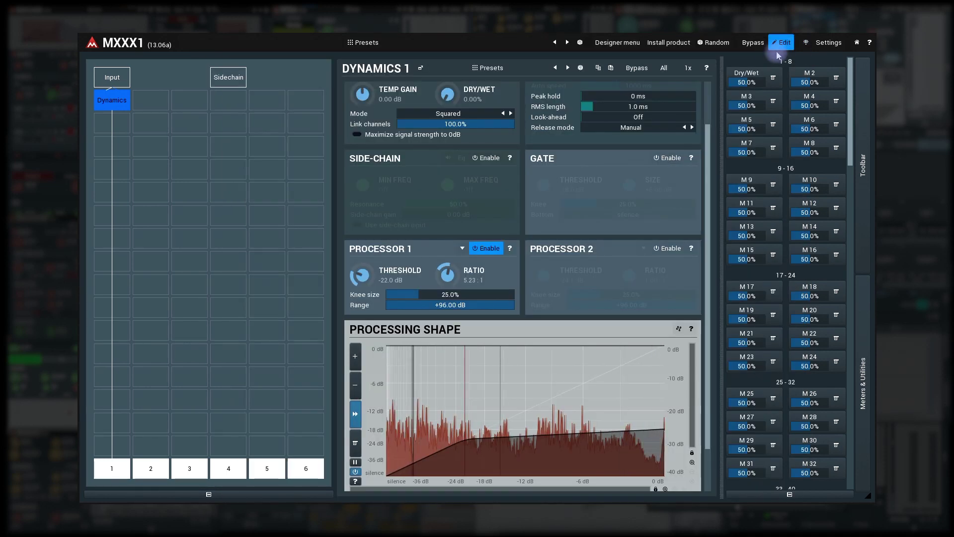
# - Sweep the Dry/Wet multiparameter down to 0% and up to 56.4%
pyautogui.moveTo(739, 82)
pyautogui.mouseDown()
pyautogui.moveTo(730, 82)
pyautogui.moveTo(765, 82)
pyautogui.moveTo(728, 82)
pyautogui.mouseUp()
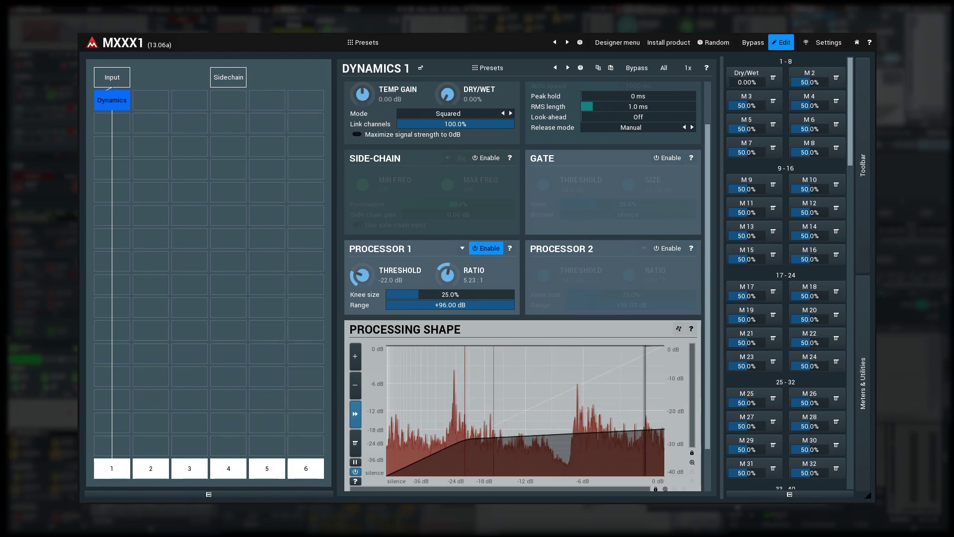
pyautogui.moveTo(729, 82); pyautogui.dragTo(762, 80)
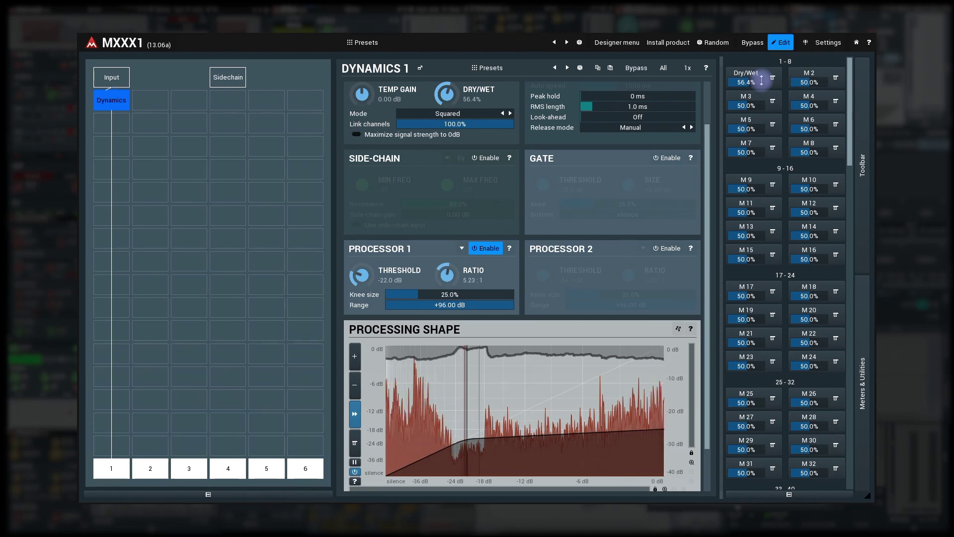
# - Try switching the Dynamics module off and on with Enable in its plugin settings and with its Bypass control
pyautogui.doubleClick(111, 101)
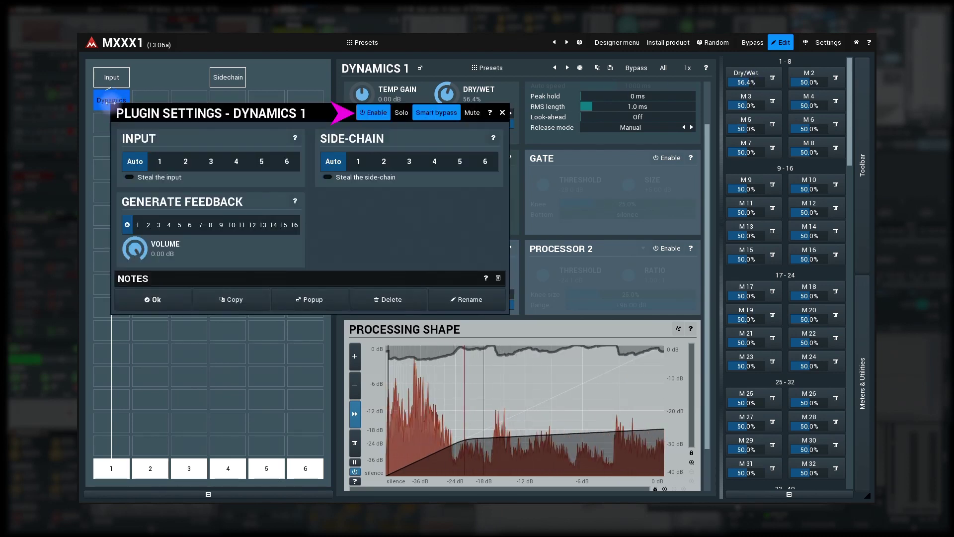
pyautogui.click(369, 113)
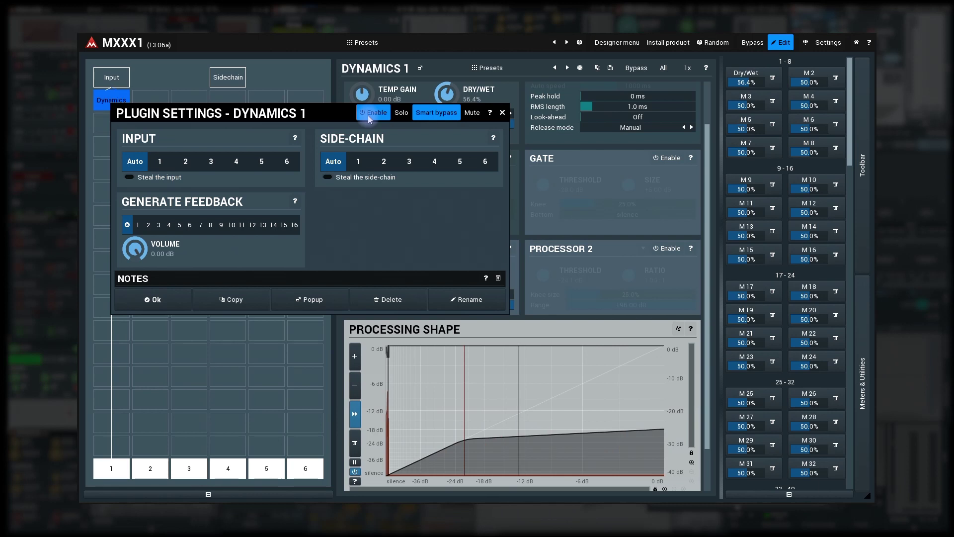
pyautogui.click(502, 113)
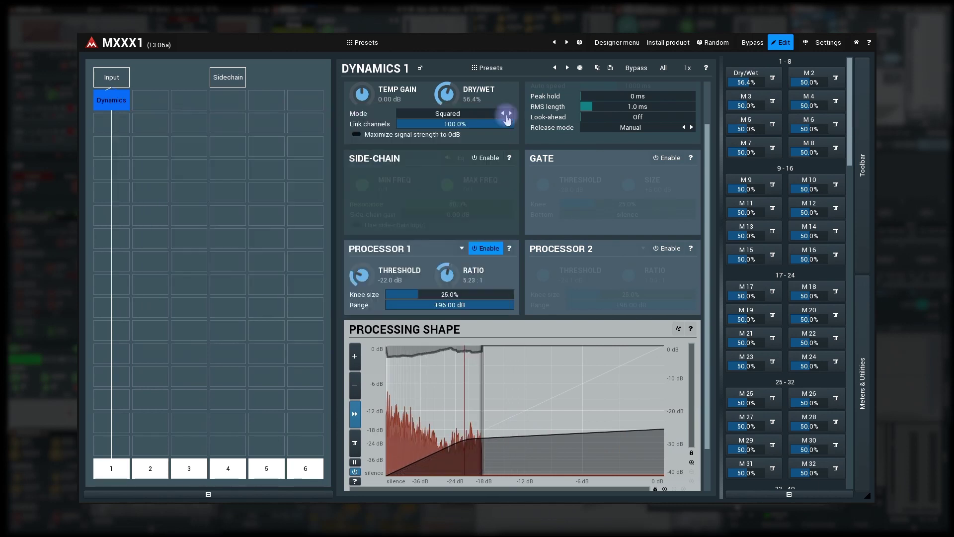
pyautogui.click(638, 70)
pyautogui.click(637, 72)
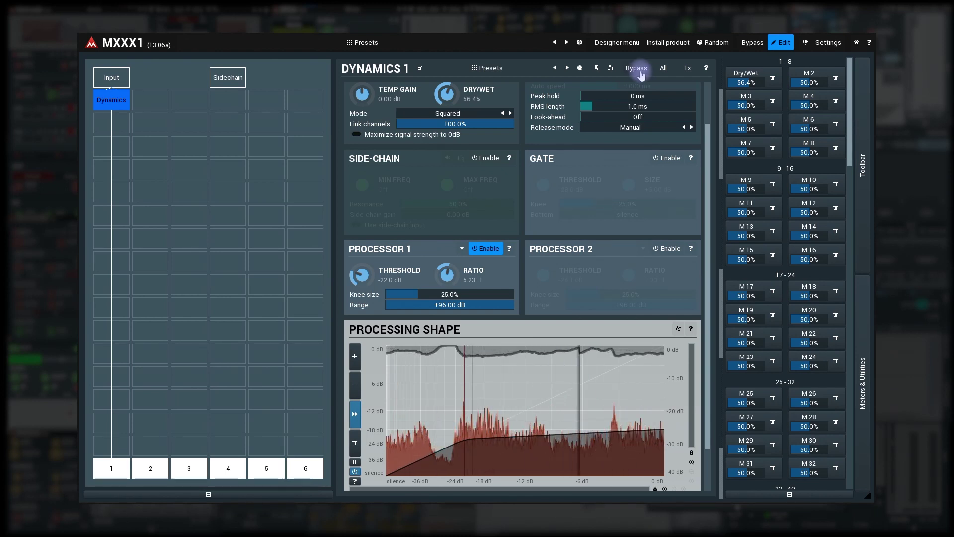
# - Turn off Smart bypass in the Dynamics module's plugin settings
pyautogui.rightClick(110, 105)
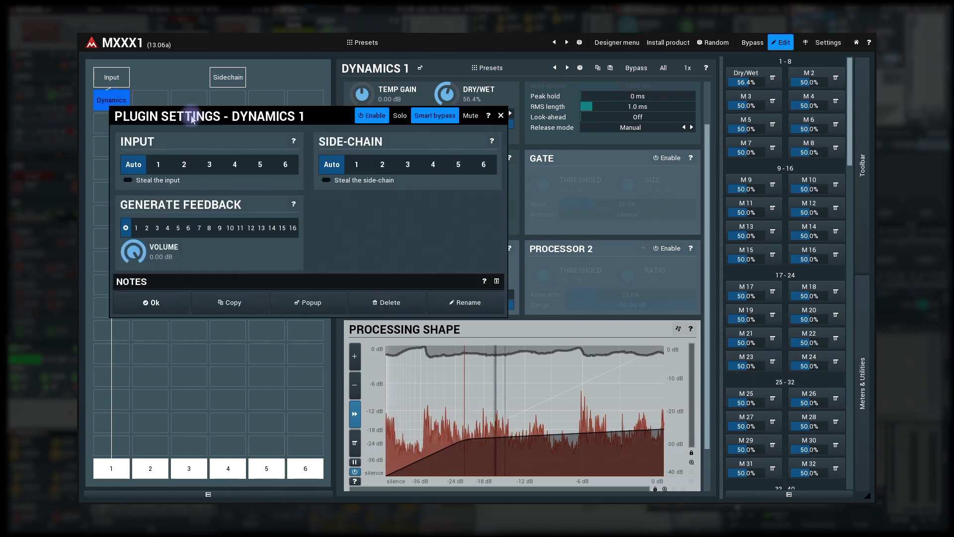
pyautogui.click(436, 126)
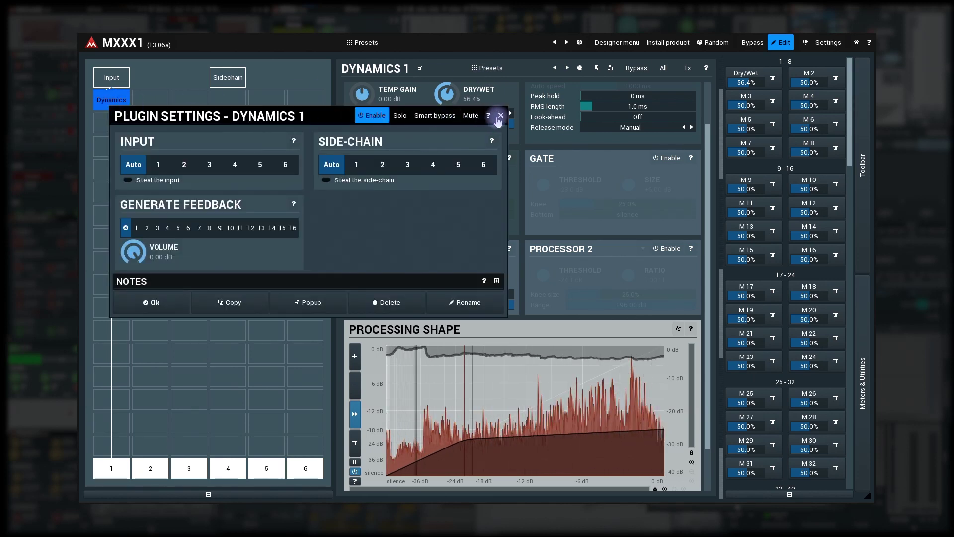
pyautogui.click(502, 115)
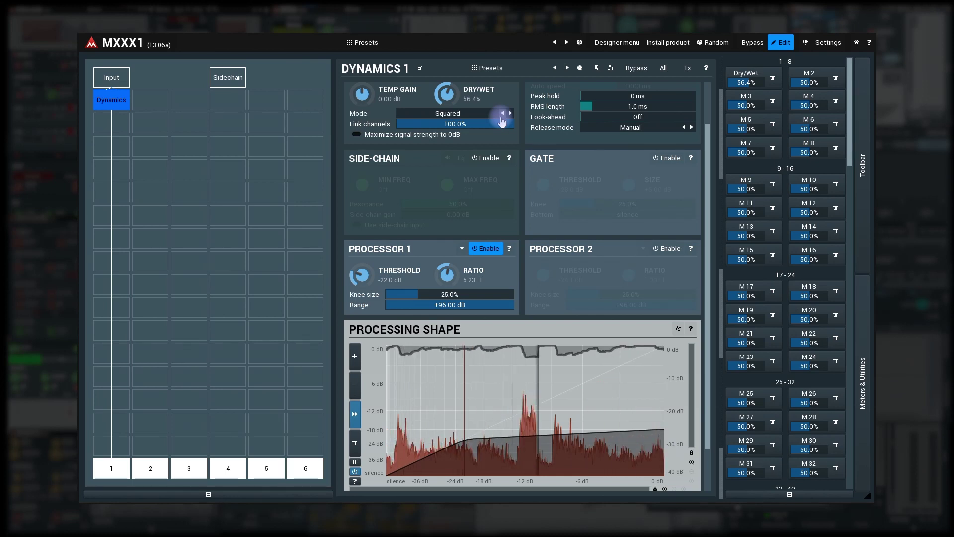
# - Record the Dynamics module's Bypass switch into the Dry/Wet multiparameter and set the multiparameter to 64.4%
pyautogui.click(742, 74)
pyautogui.click(743, 86)
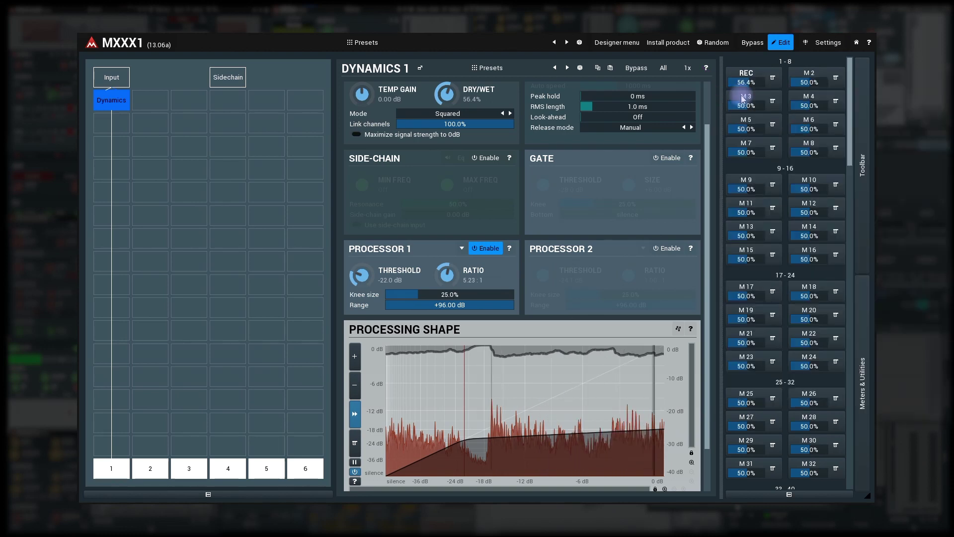
pyautogui.click(637, 68)
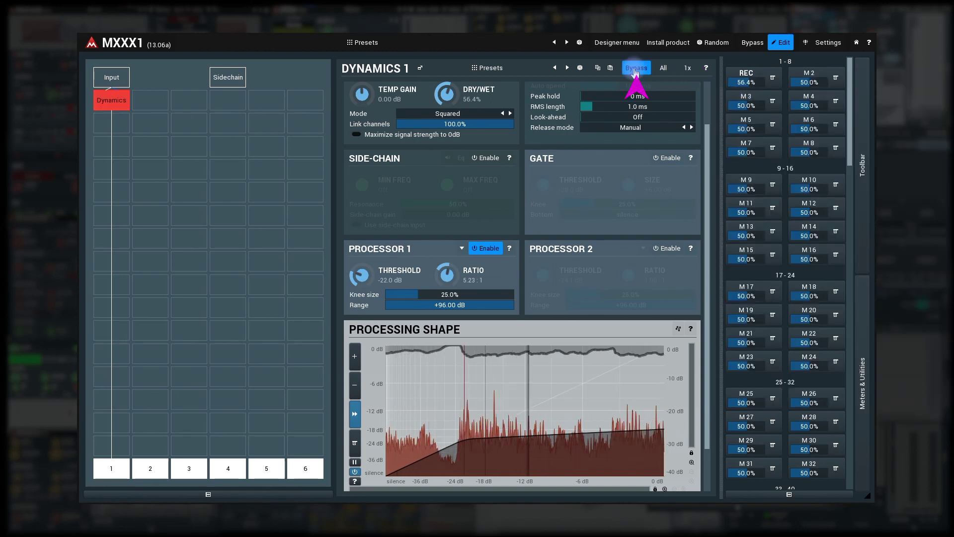
pyautogui.click(636, 72)
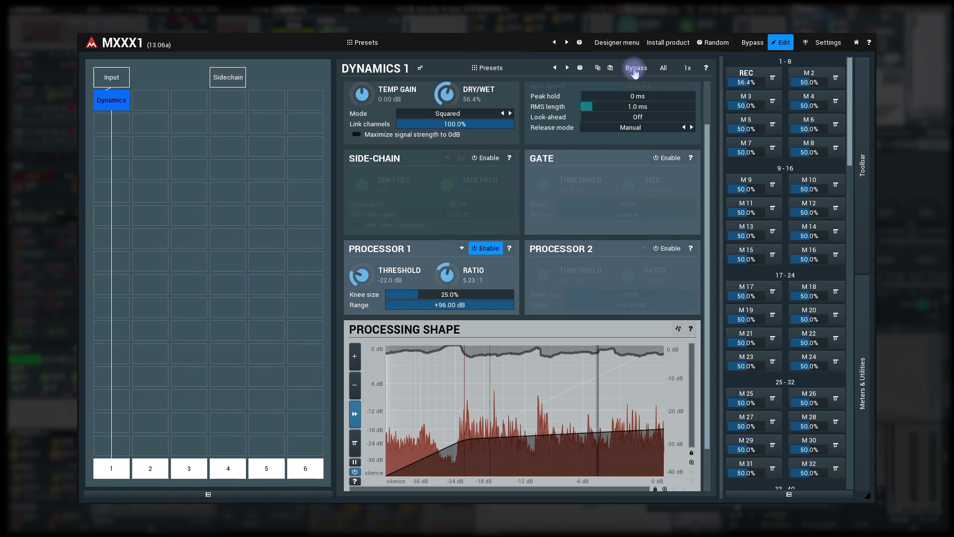
pyautogui.click(746, 74)
pyautogui.moveTo(746, 75)
pyautogui.mouseDown()
pyautogui.moveTo(746, 91)
pyautogui.moveTo(746, 76)
pyautogui.mouseUp()
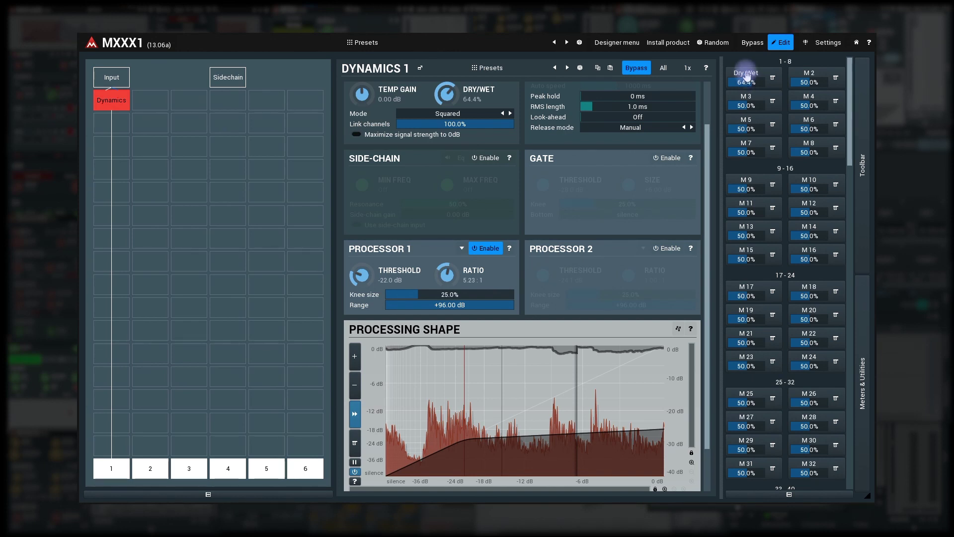
# - In the Dry/Wet multiparameter's settings, reverse the Dynamics 1 - Bypass range so its value is On and its maximum is Off
pyautogui.click(747, 75)
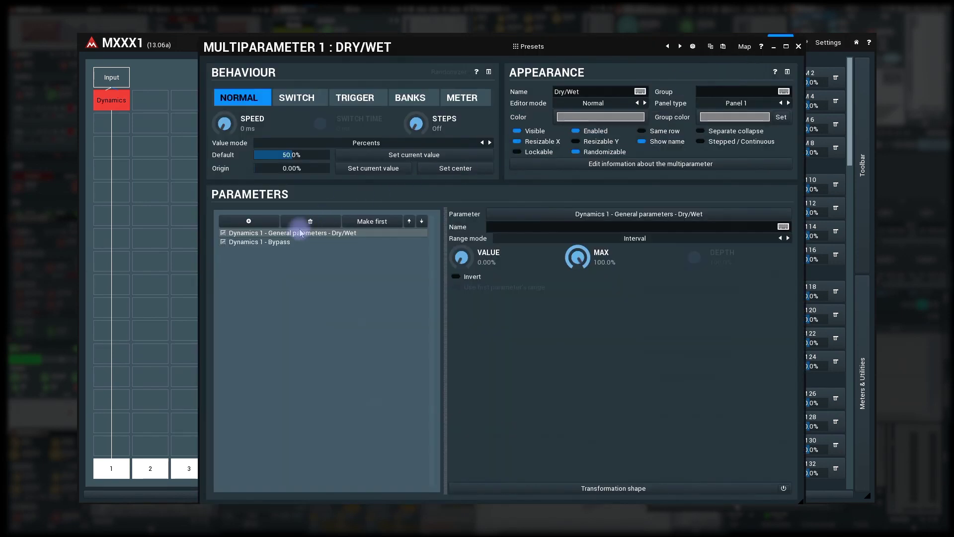
pyautogui.click(281, 243)
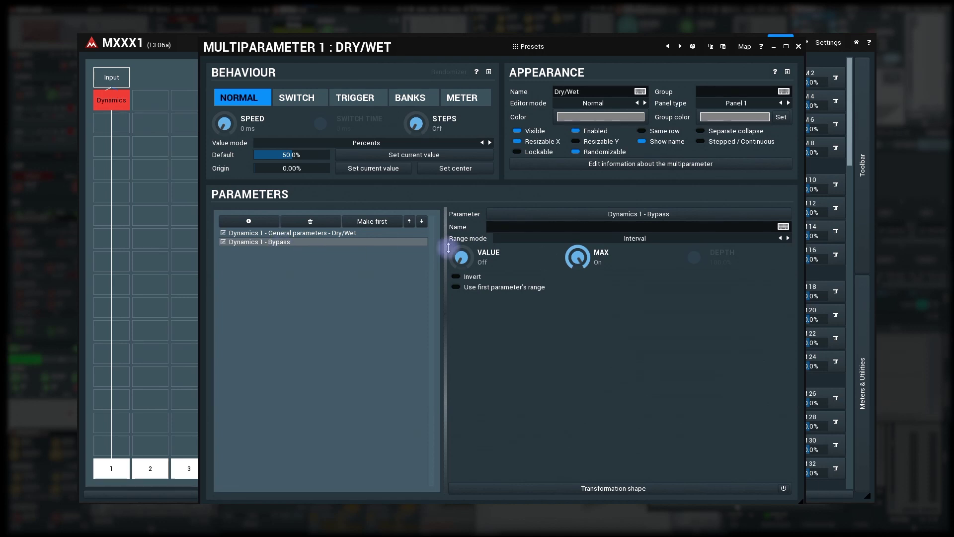
pyautogui.moveTo(579, 257); pyautogui.dragTo(579, 283)
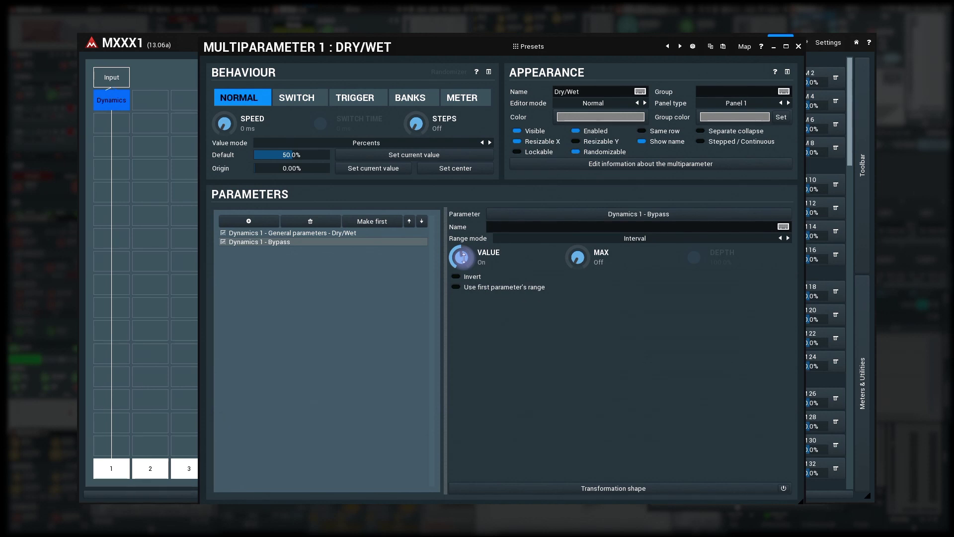
pyautogui.click(799, 47)
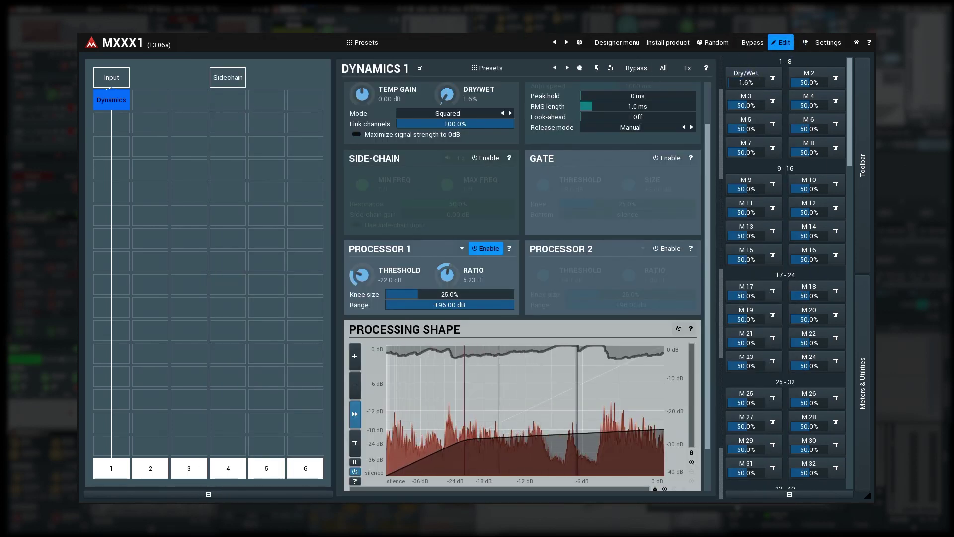